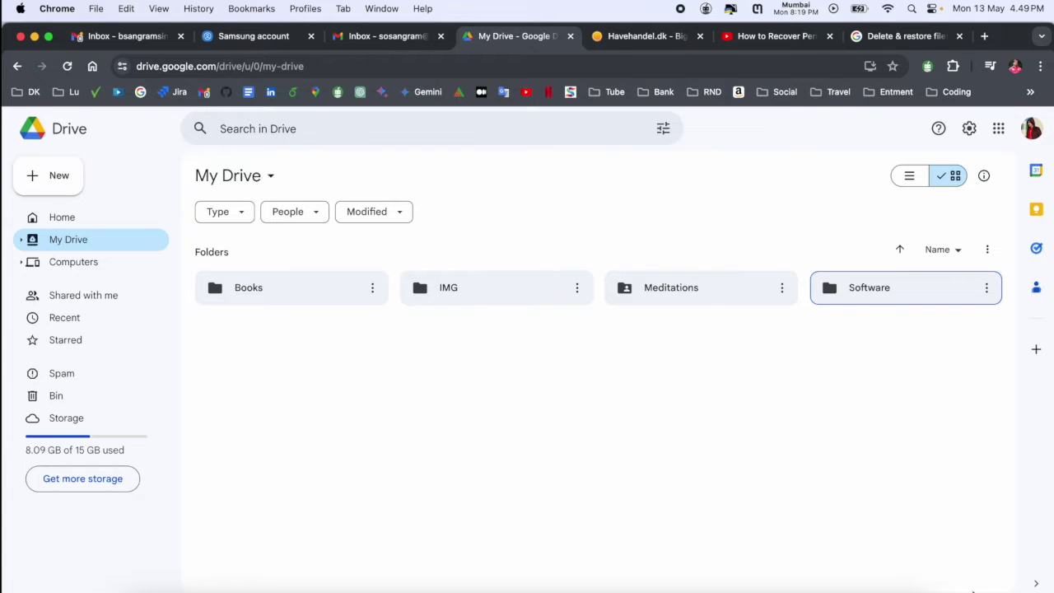
Look inside the Software folder, then move it from My Drive to the bin.
double_click(875, 288)
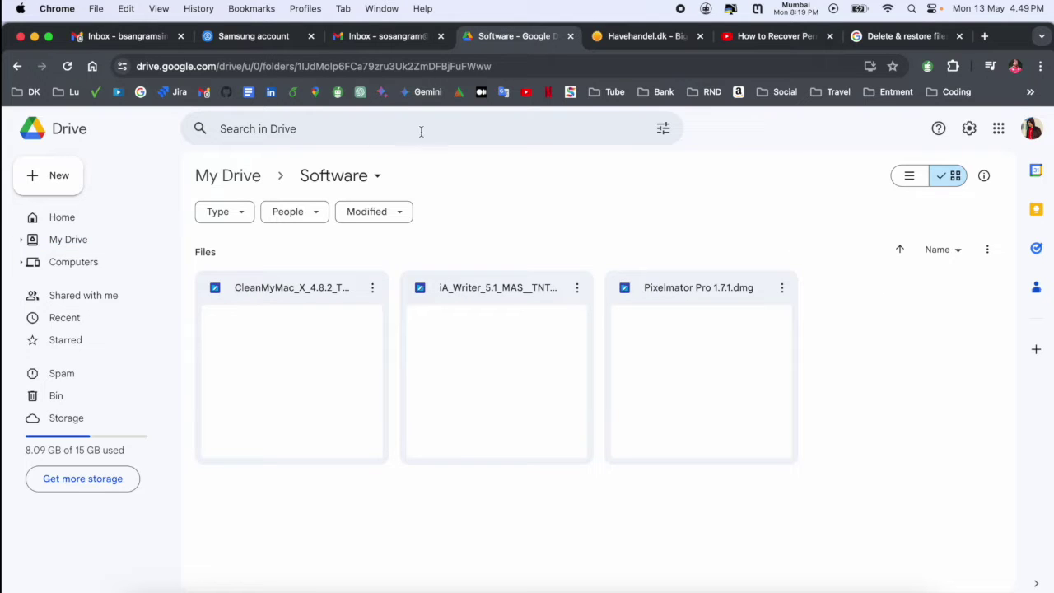
left_click(262, 175)
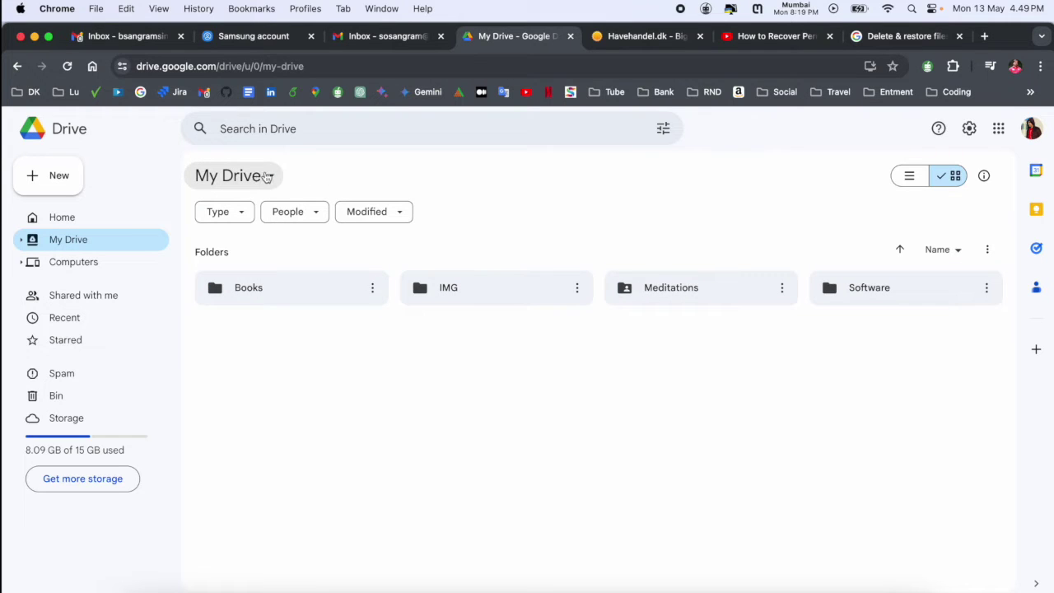
left_click(989, 292)
left_click(831, 480)
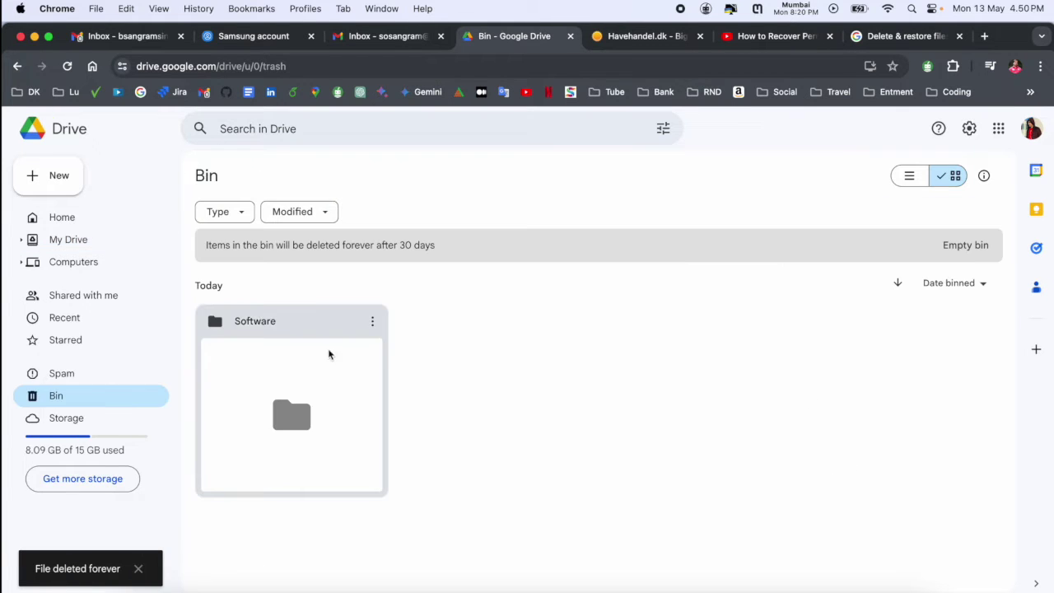
Permanently delete the Software folder from the bin and return to the Drive home page.
left_click(373, 322)
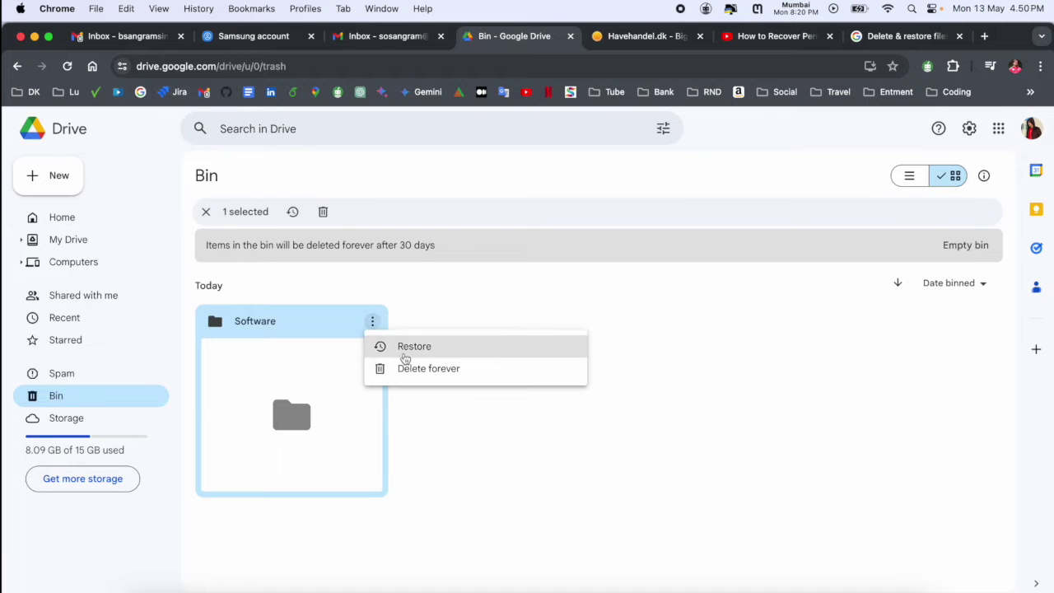
left_click(434, 376)
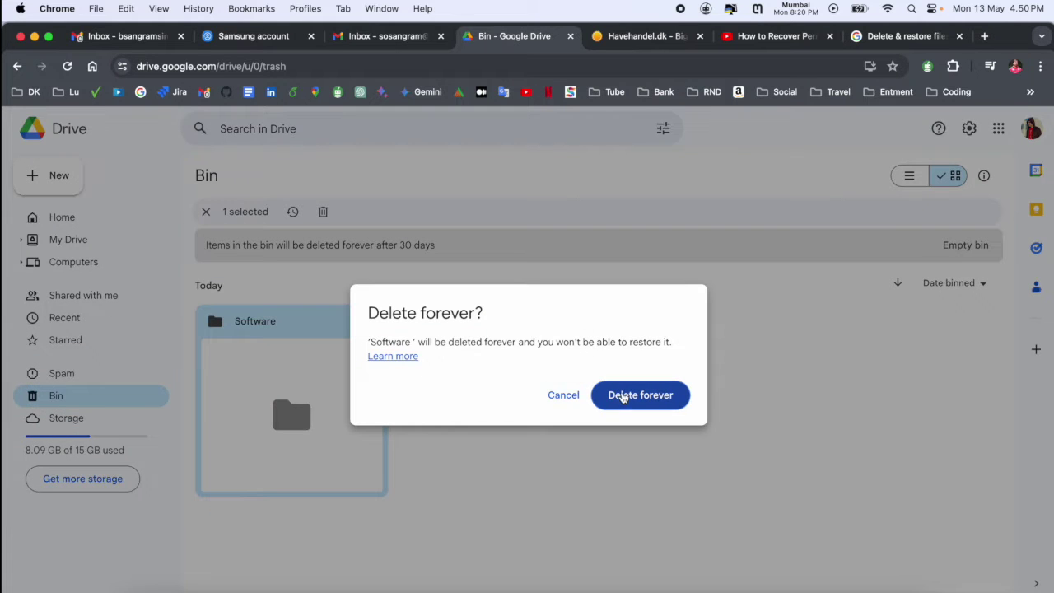
left_click(616, 394)
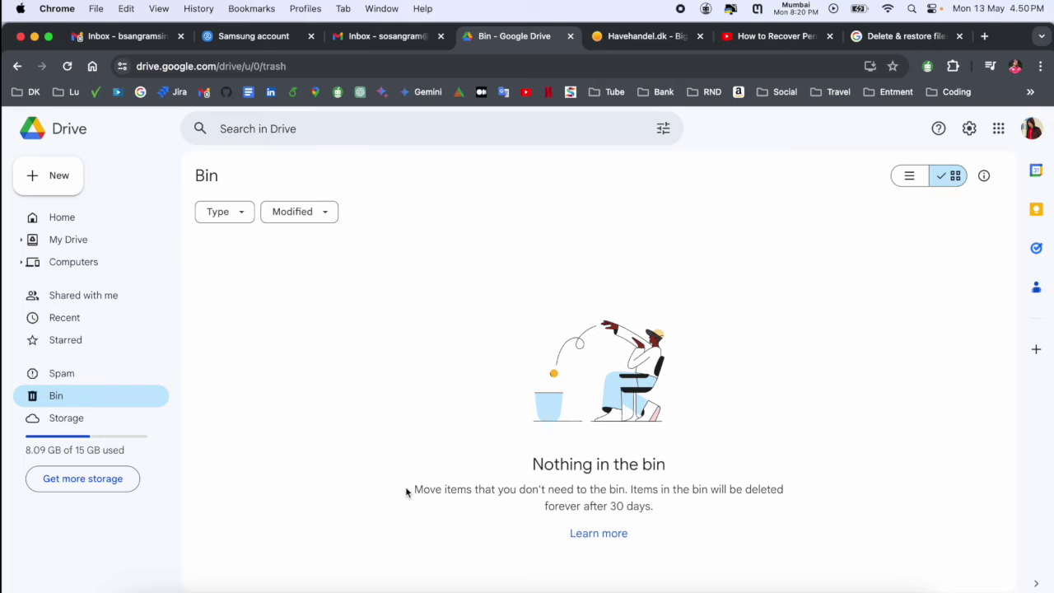
left_click(71, 224)
Show suggested folders, then search Google for 'google drive recover deleted files' in a new tab.
left_click(377, 215)
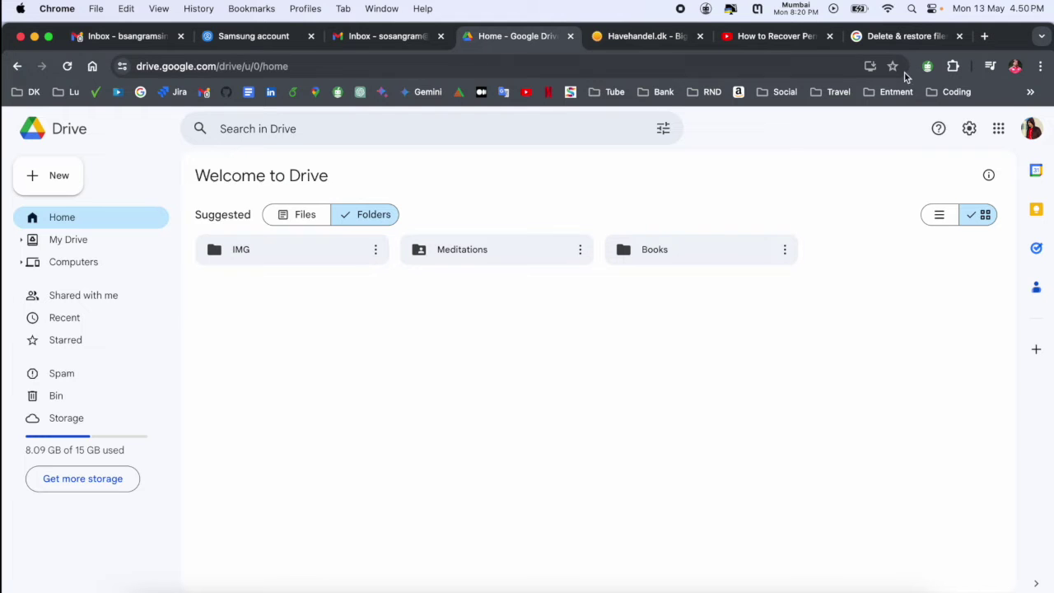
left_click(985, 36)
left_click(451, 387)
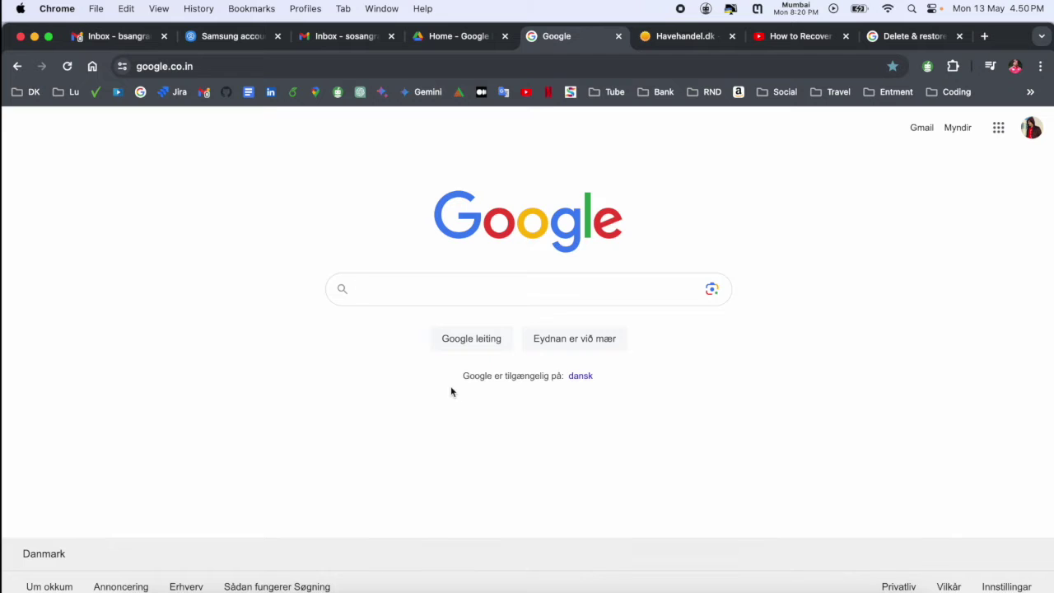
type("go")
key("Down")
key("Return")
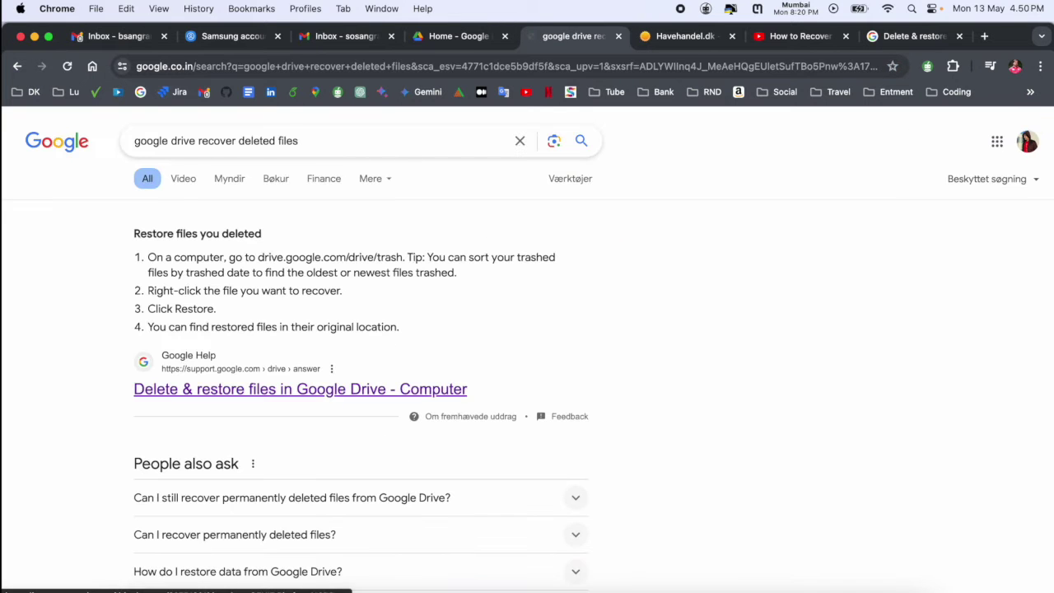
Open the 'Delete & restore files in Google Drive' help article and read how deletion works.
left_click(289, 390)
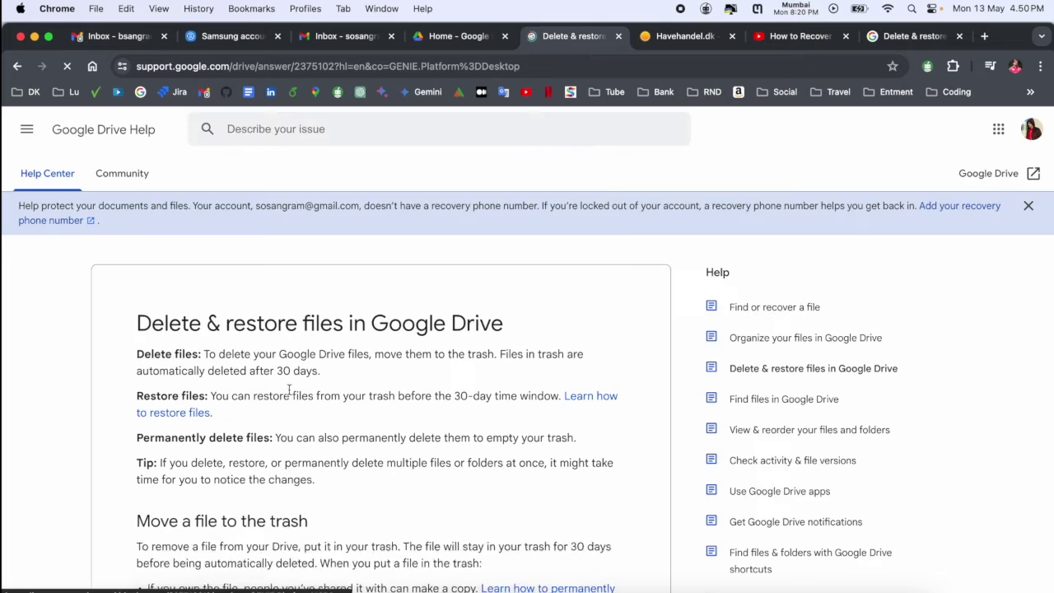
left_click(389, 65)
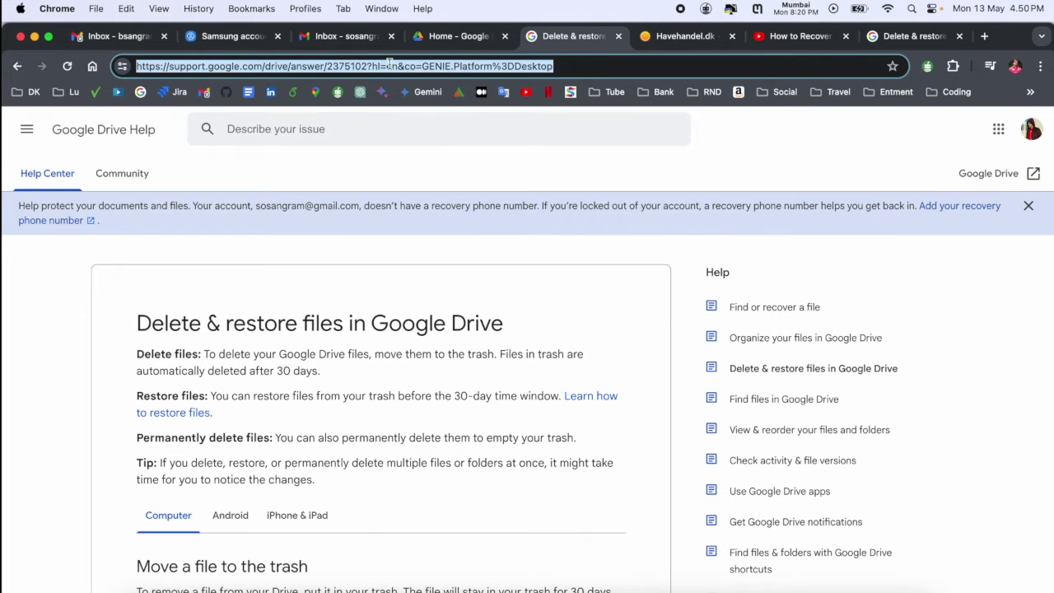
scroll(163, 217, "down", 3)
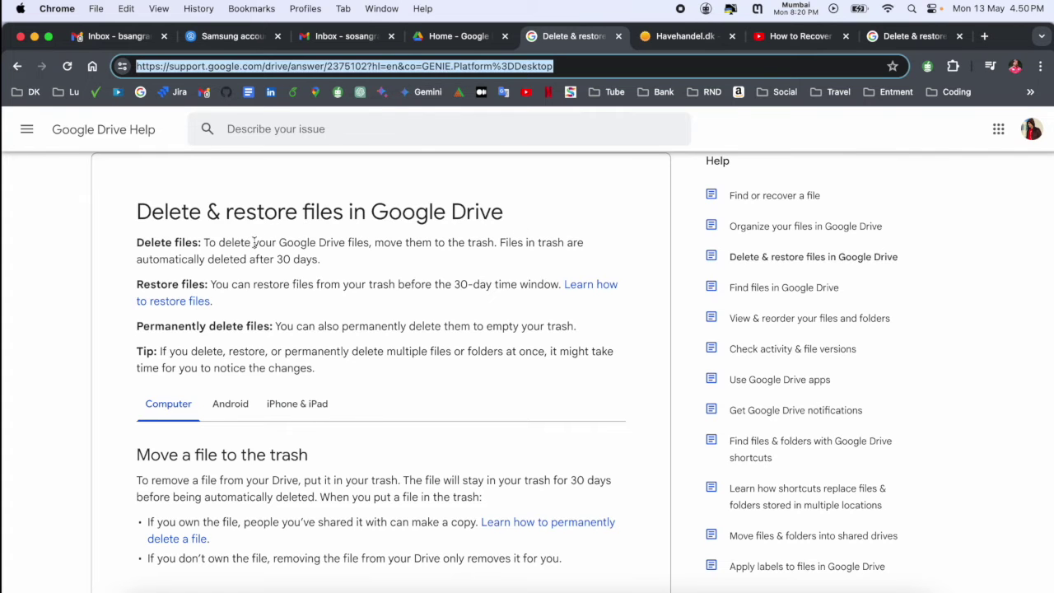
scroll(407, 255, "up", 1)
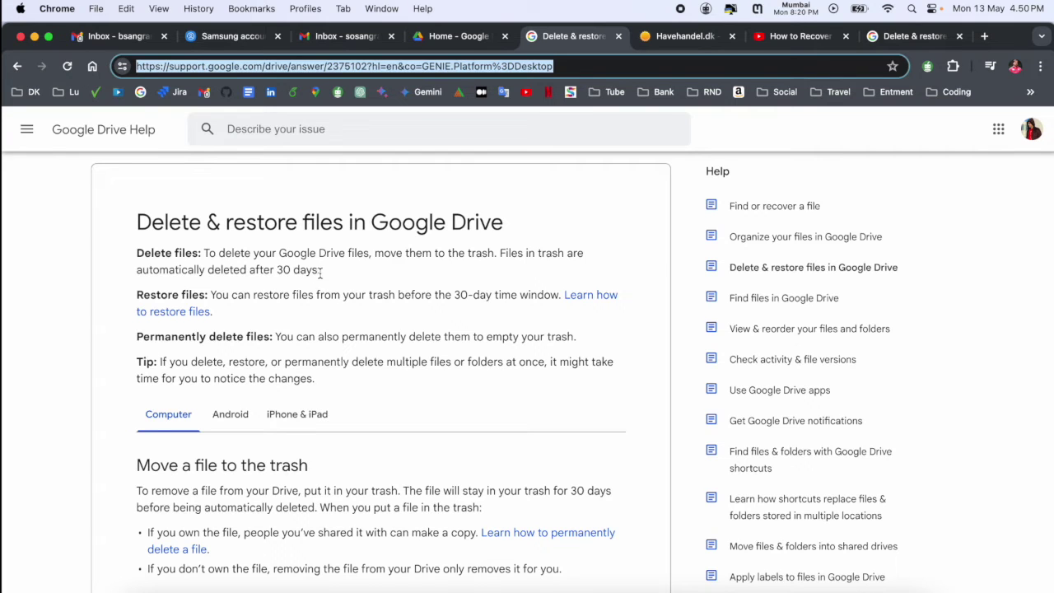
left_click_drag(320, 272, 199, 257)
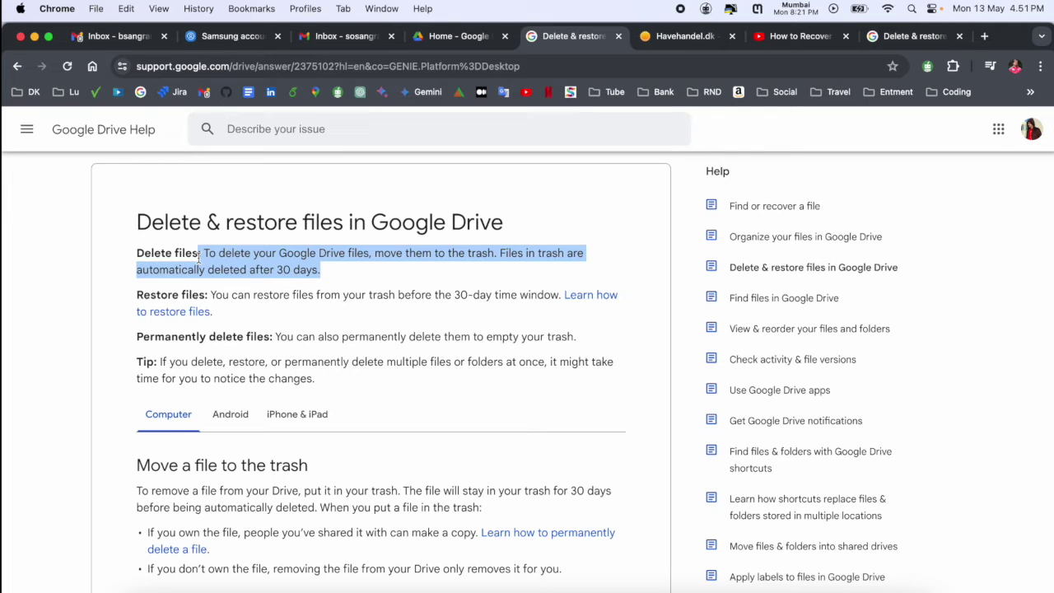
Scroll down the article and start a Request file recovery.
scroll(238, 342, "down", 3)
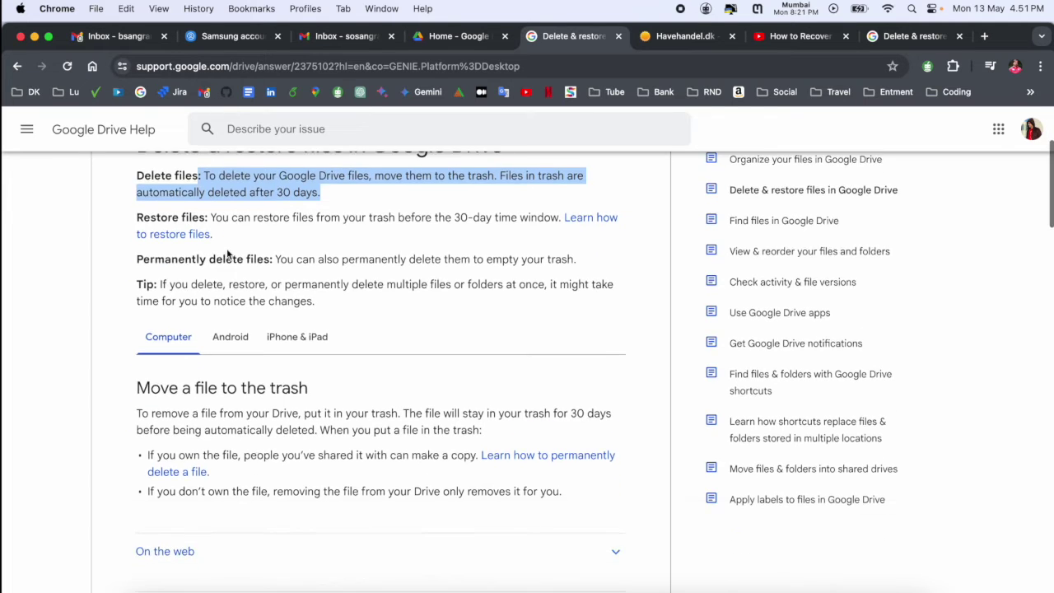
scroll(251, 313, "down", 2)
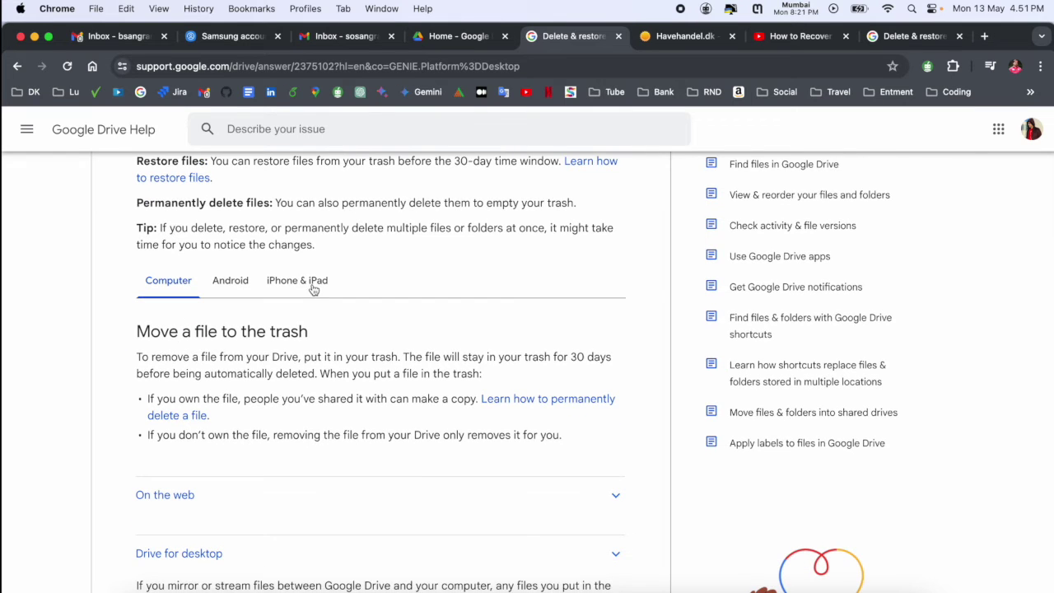
scroll(311, 286, "down", 10)
scroll(313, 287, "down", 10)
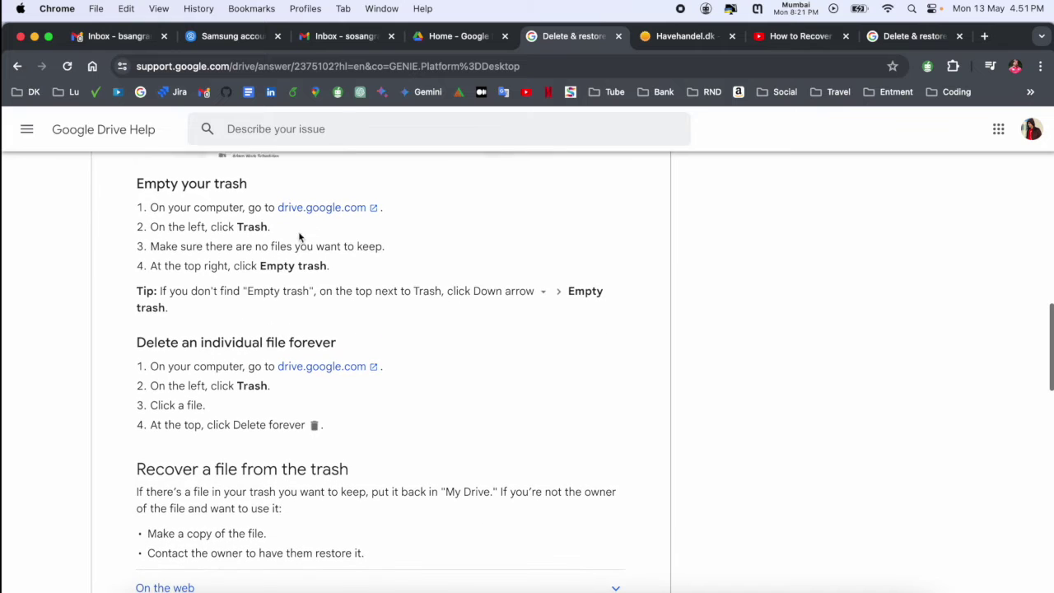
scroll(431, 321, "down", 2)
scroll(345, 312, "down", 20)
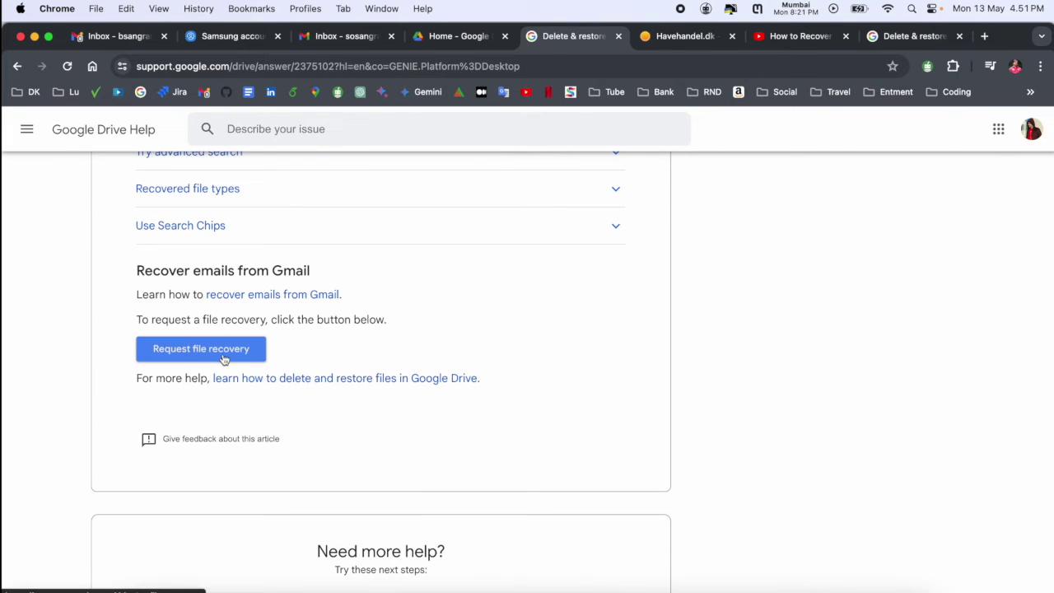
left_click(224, 357)
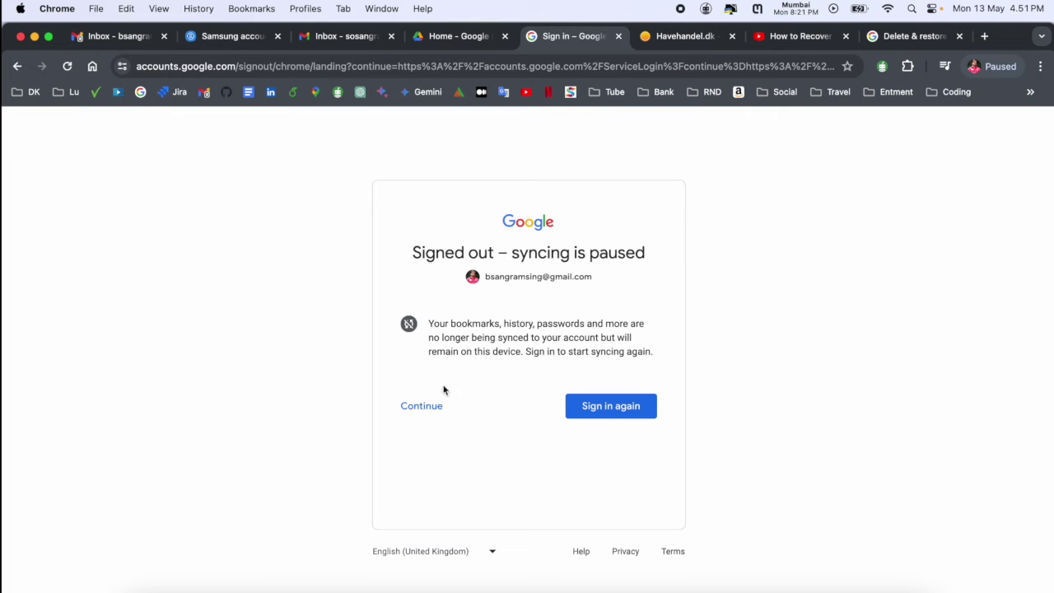
Sign back into the Google account and pass the passkey identity check.
triple_click(519, 280)
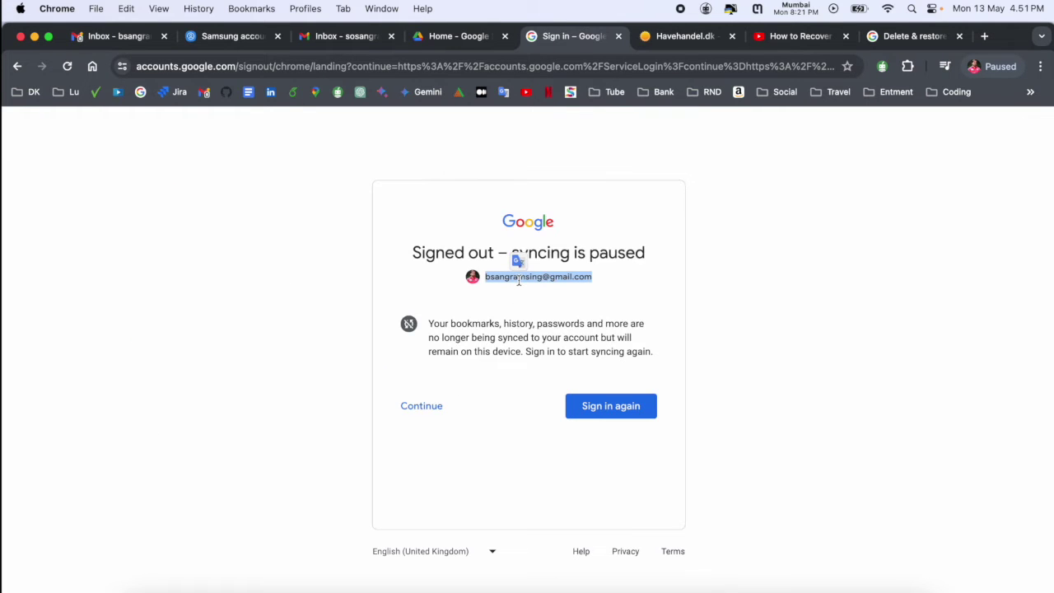
left_click(620, 406)
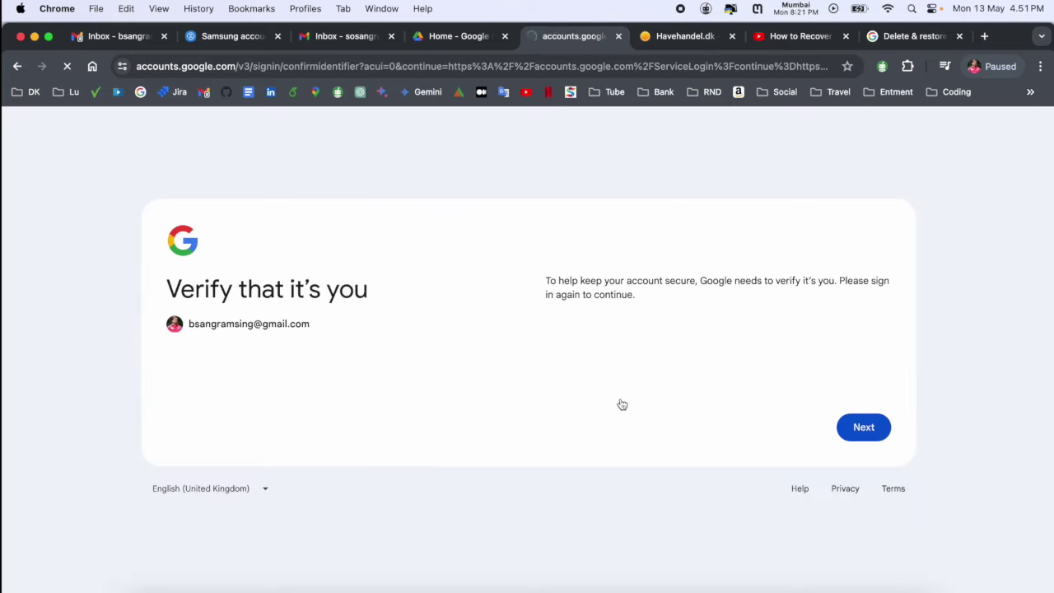
left_click(866, 427)
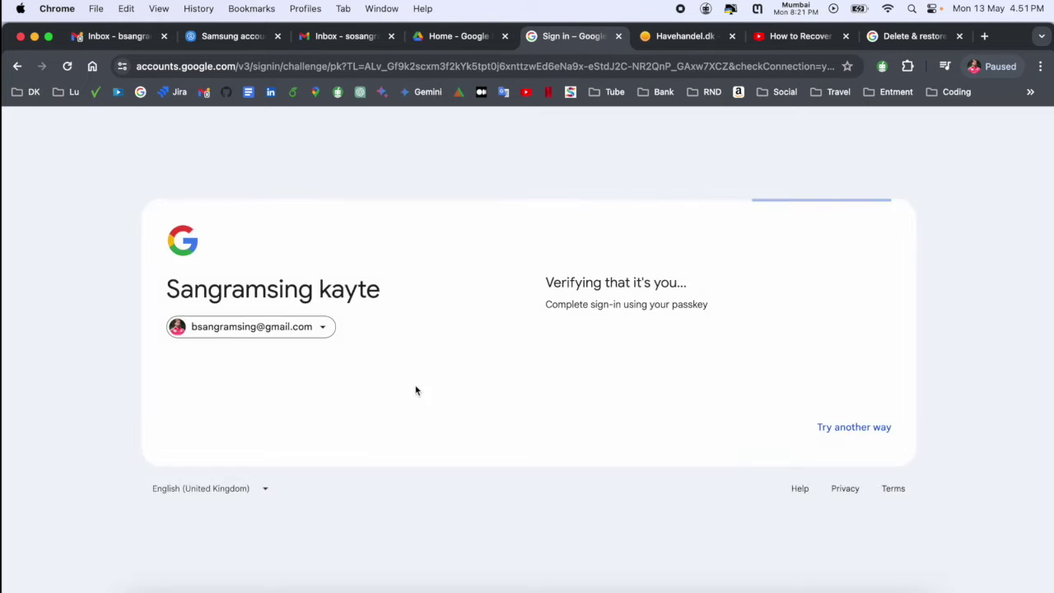
scroll(423, 434, "down", 2)
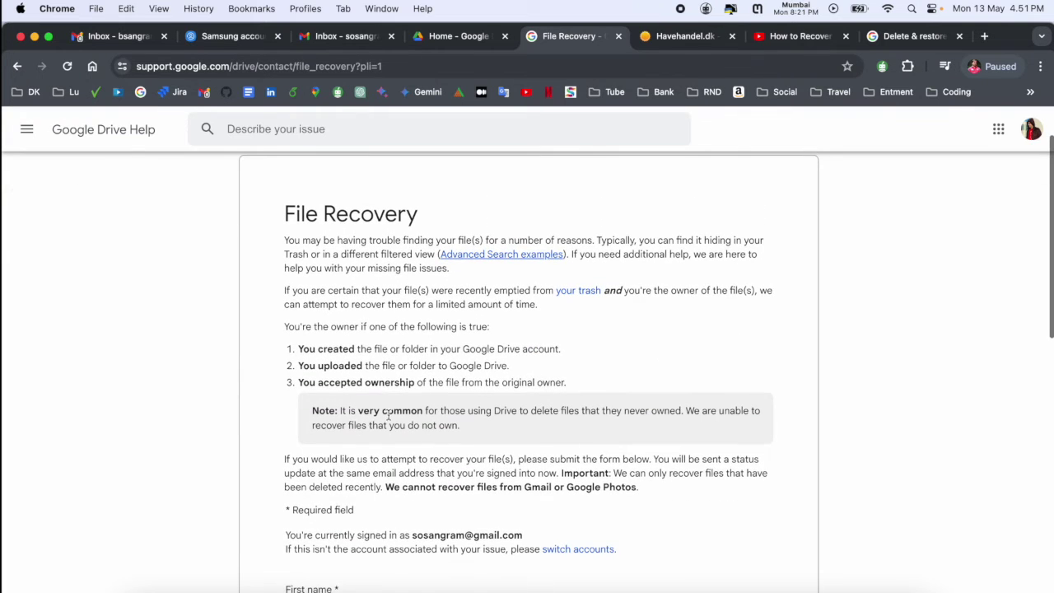
Enter the owner's first and last name and answer Yes to deletion within 25 days.
scroll(445, 432, "down", 5)
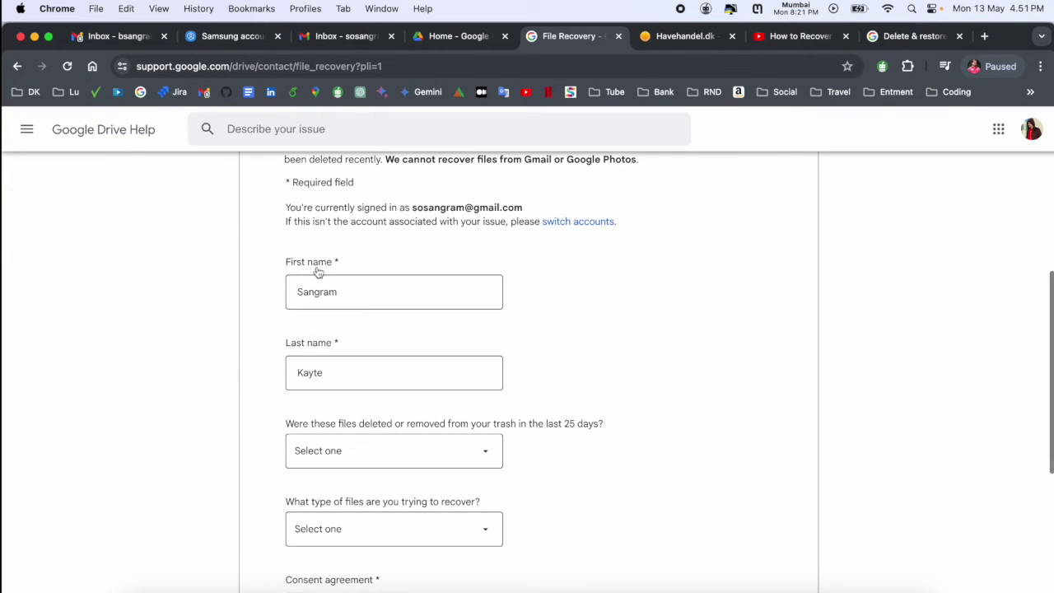
left_click(352, 295)
left_click(322, 373)
type("Kayte")
scroll(335, 388, "down", 3)
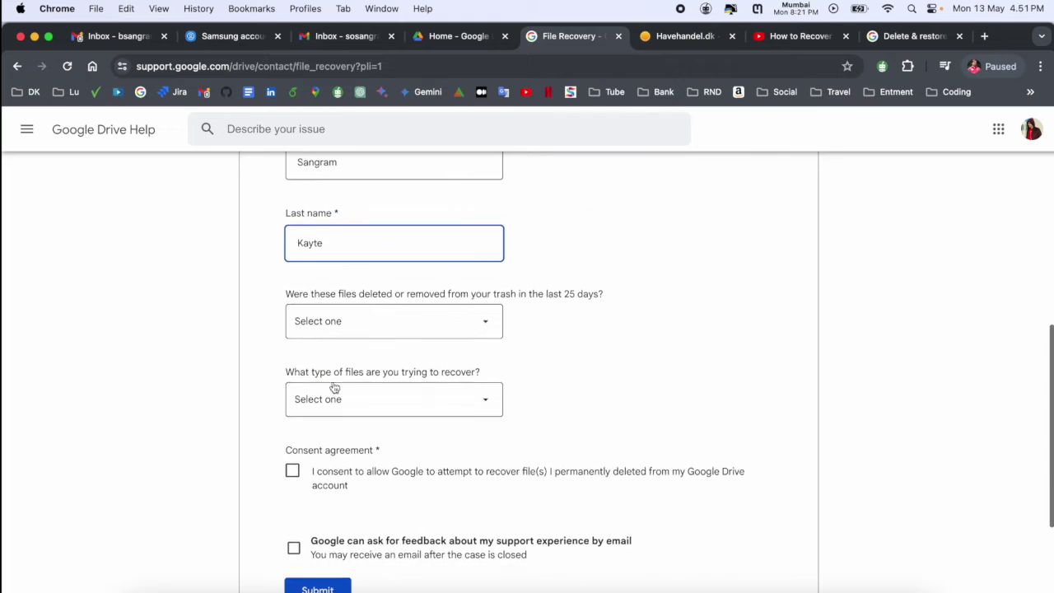
left_click(459, 331)
left_click(320, 351)
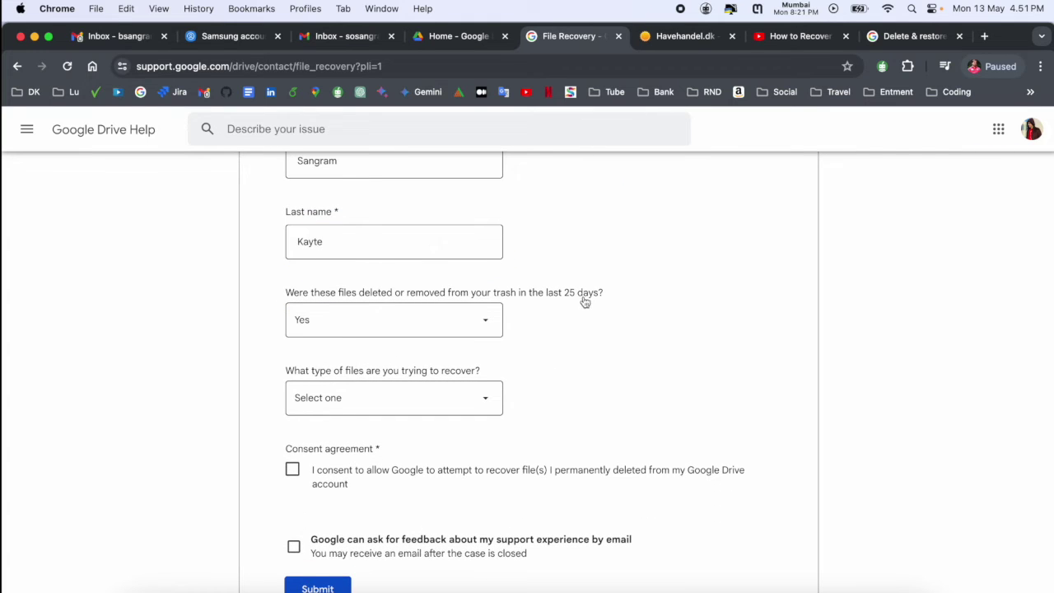
Choose Google Files, allow feedback emails, submit the request, and sign back into Gmail.
left_click(410, 400)
left_click(466, 405)
left_click(481, 399)
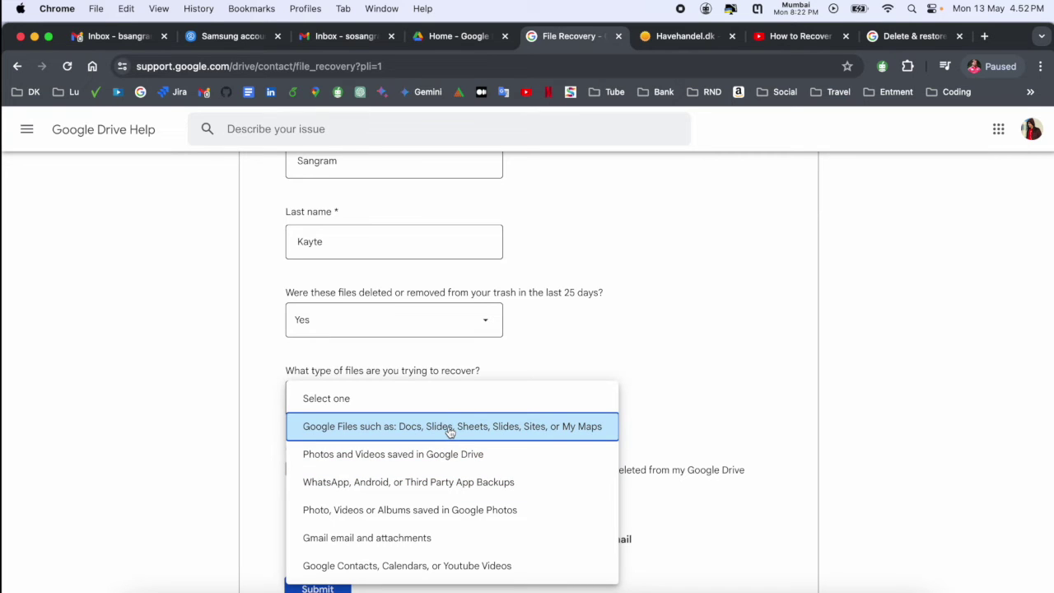
left_click(450, 427)
scroll(712, 404, "down", 3)
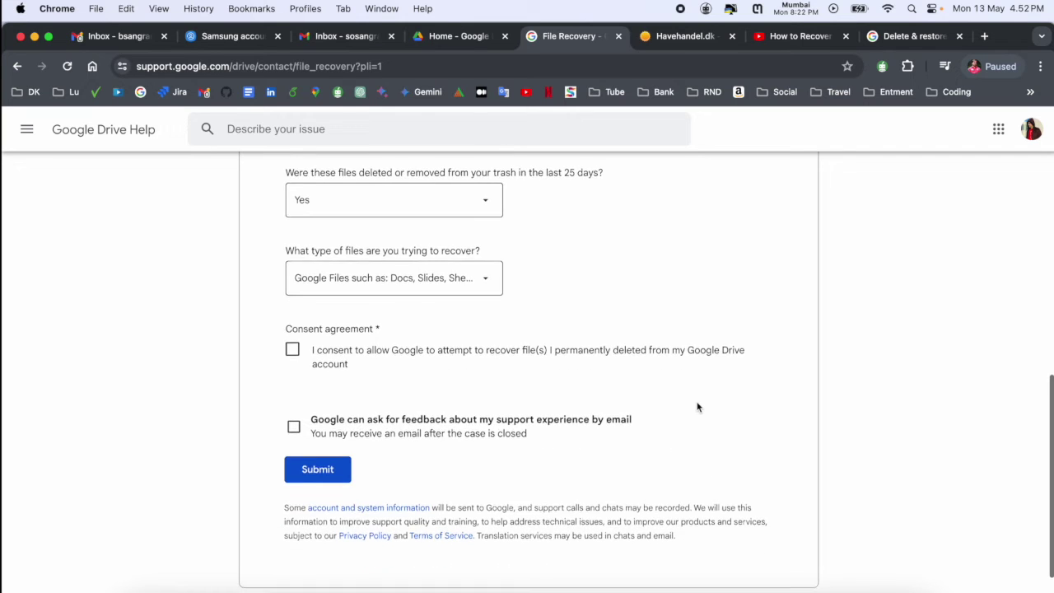
left_click(294, 425)
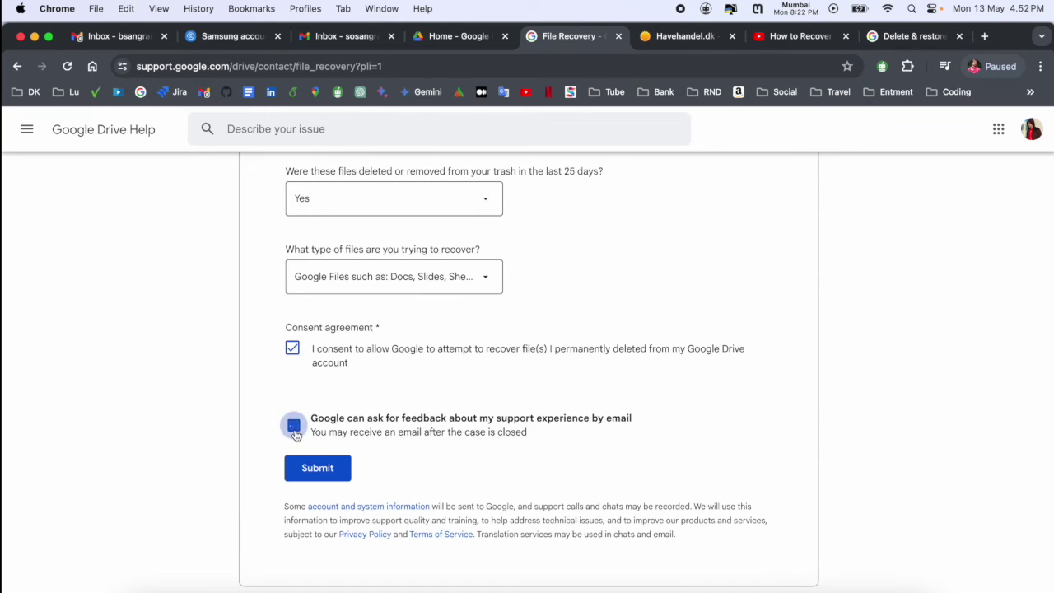
left_click(318, 468)
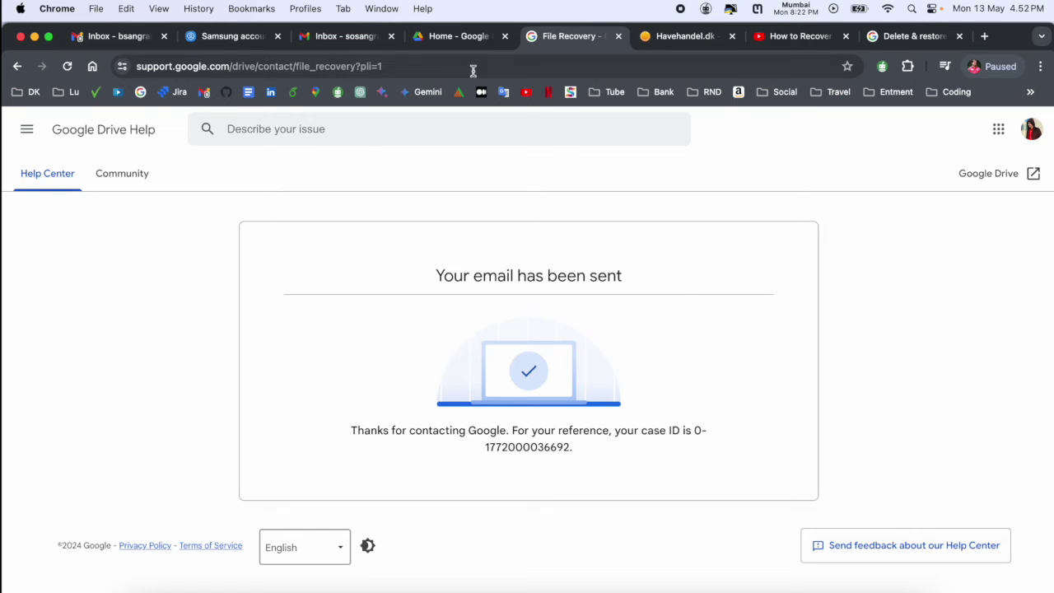
left_click(363, 36)
left_click(600, 388)
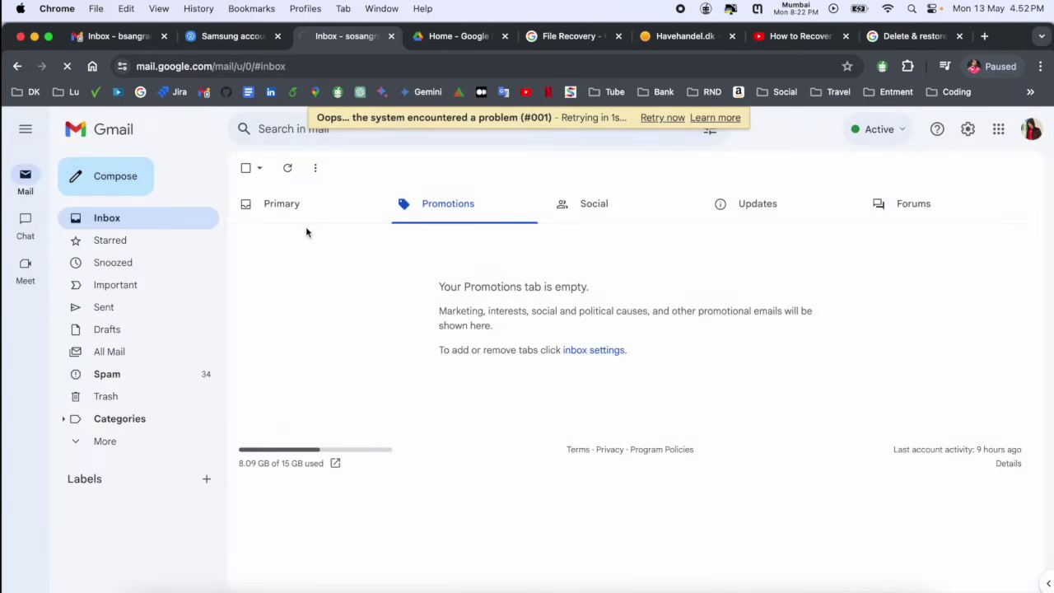
Read the file recovery confirmation email under Updates, then return to the Drive tab.
left_click(731, 206)
left_click(568, 239)
scroll(560, 244, "down", 3)
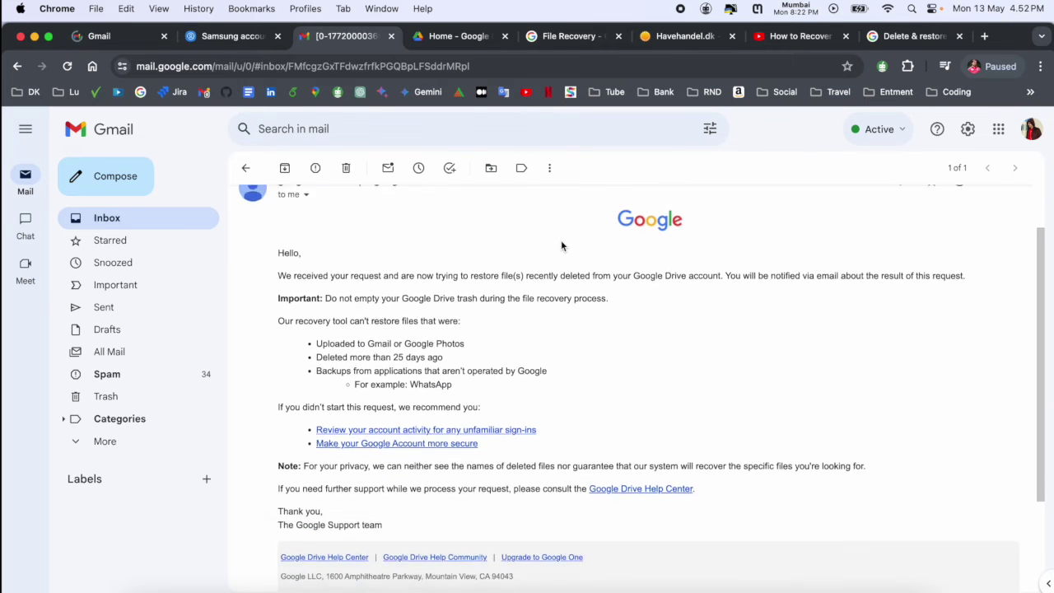
left_click_drag(321, 332, 463, 355)
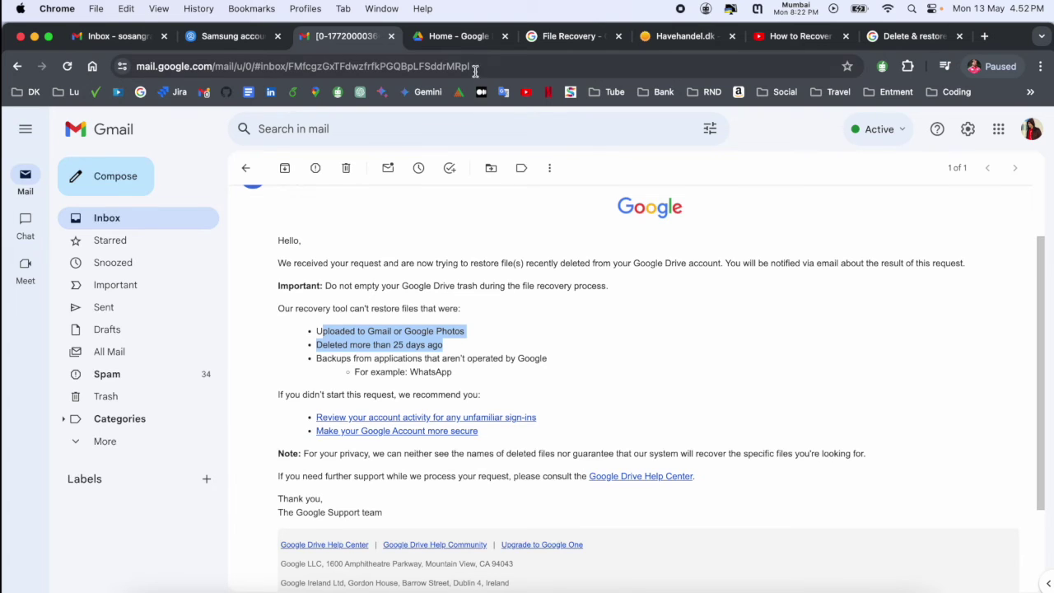
left_click(468, 40)
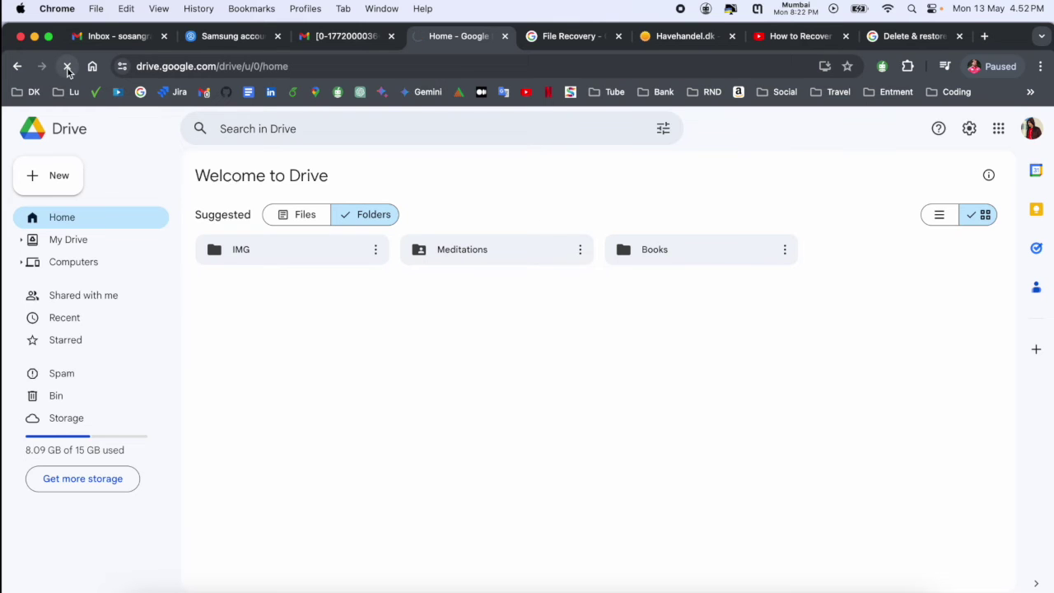
Reload Drive to check suggested folders, and glance back at the recovery confirmation email.
left_click(366, 216)
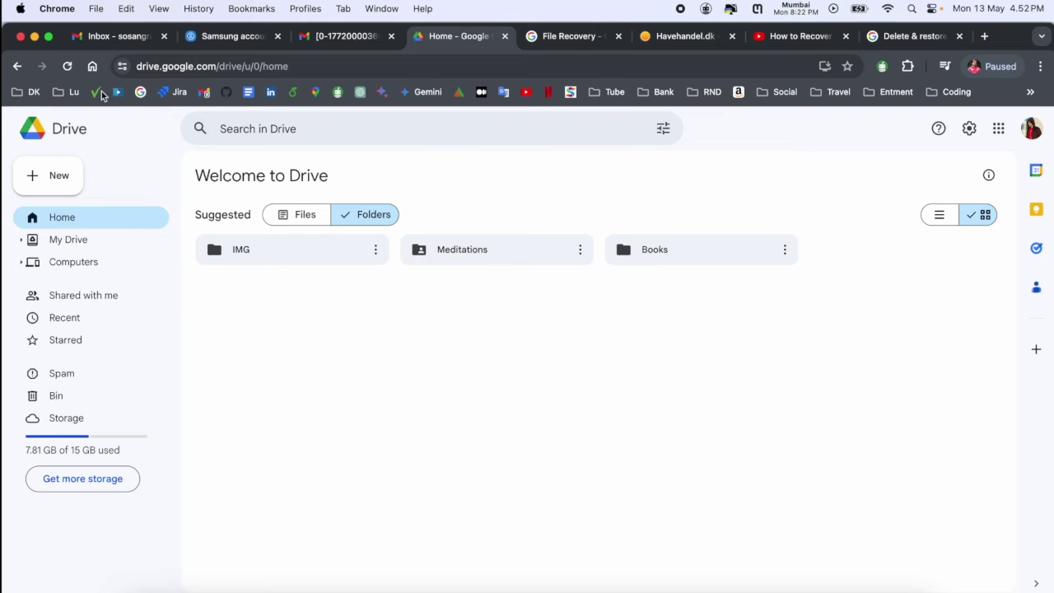
left_click(69, 66)
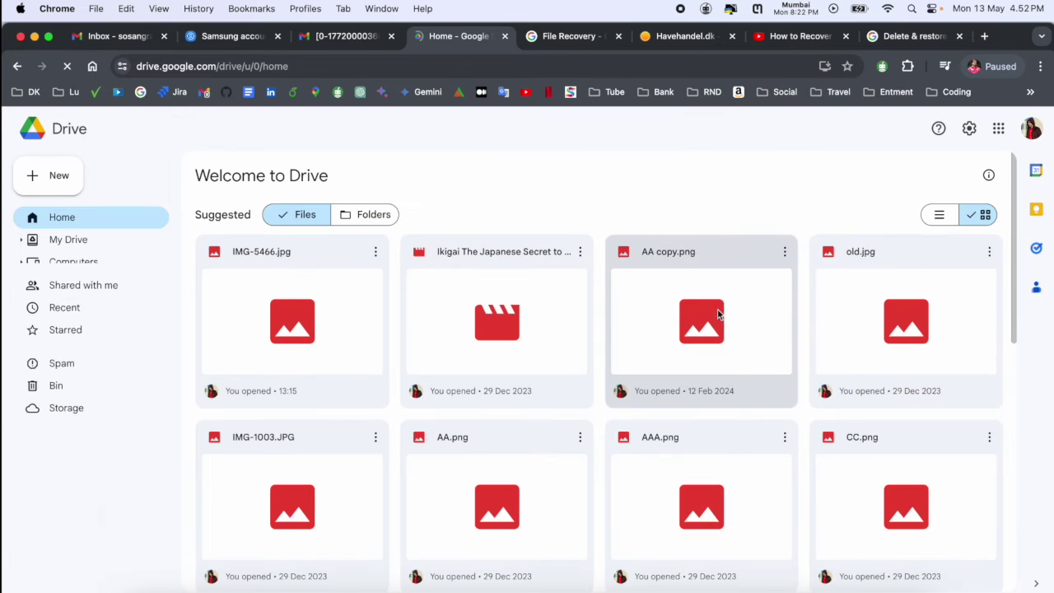
left_click(367, 214)
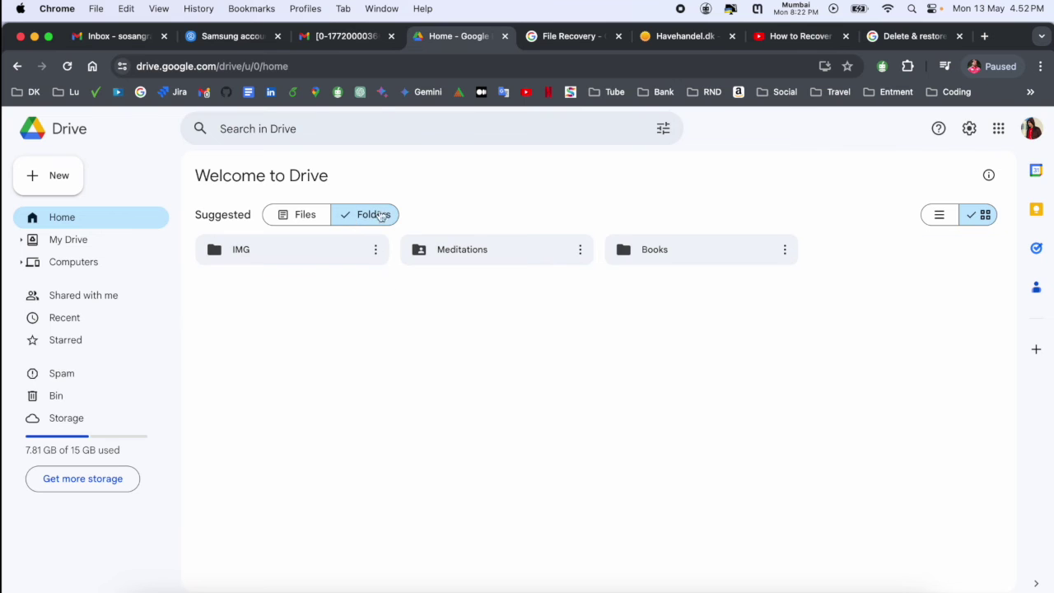
left_click(328, 44)
left_click(243, 168)
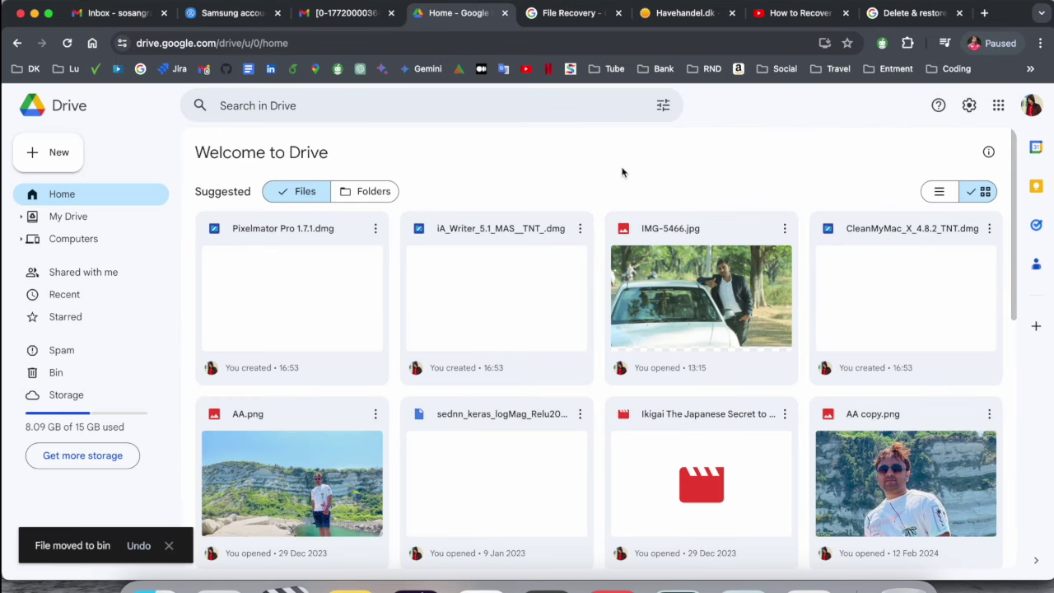
Reload Drive, open the restored Software folder to see its three .dmg files, and return to My Drive.
left_click(64, 44)
left_click(370, 194)
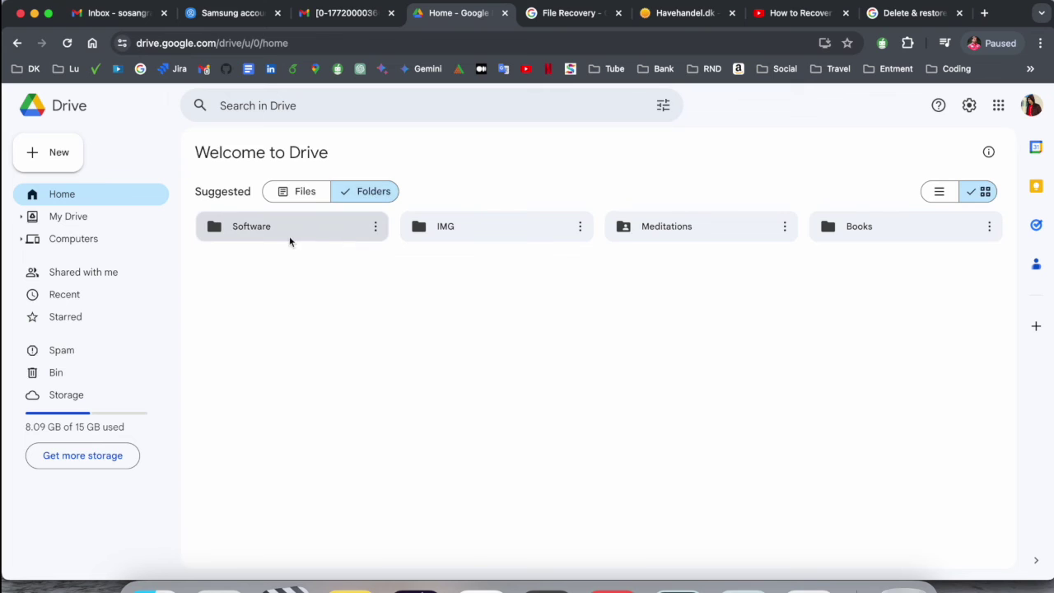
left_click(289, 236)
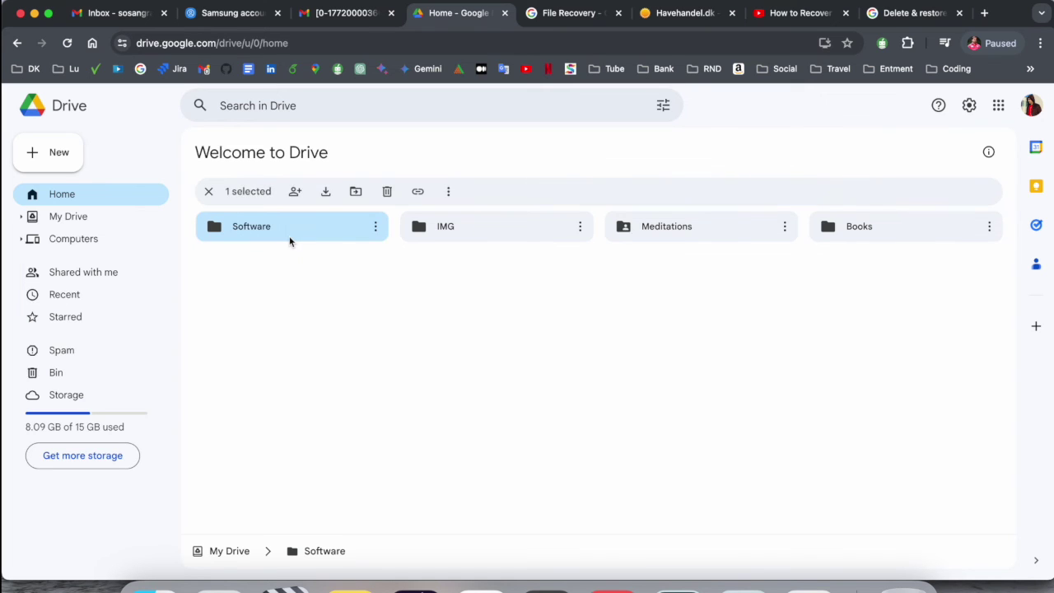
double_click(290, 240)
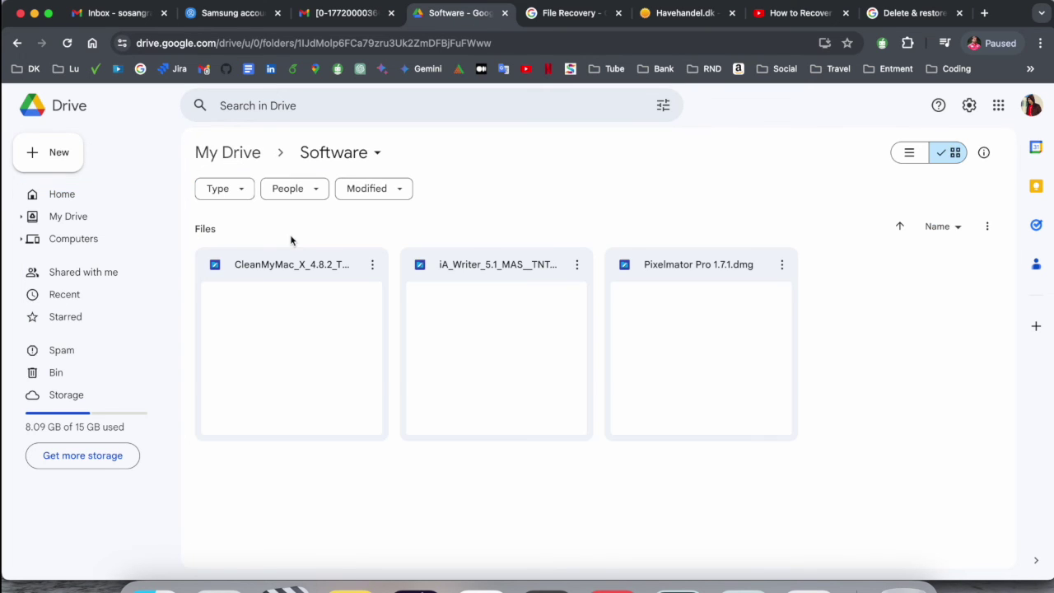
left_click(244, 156)
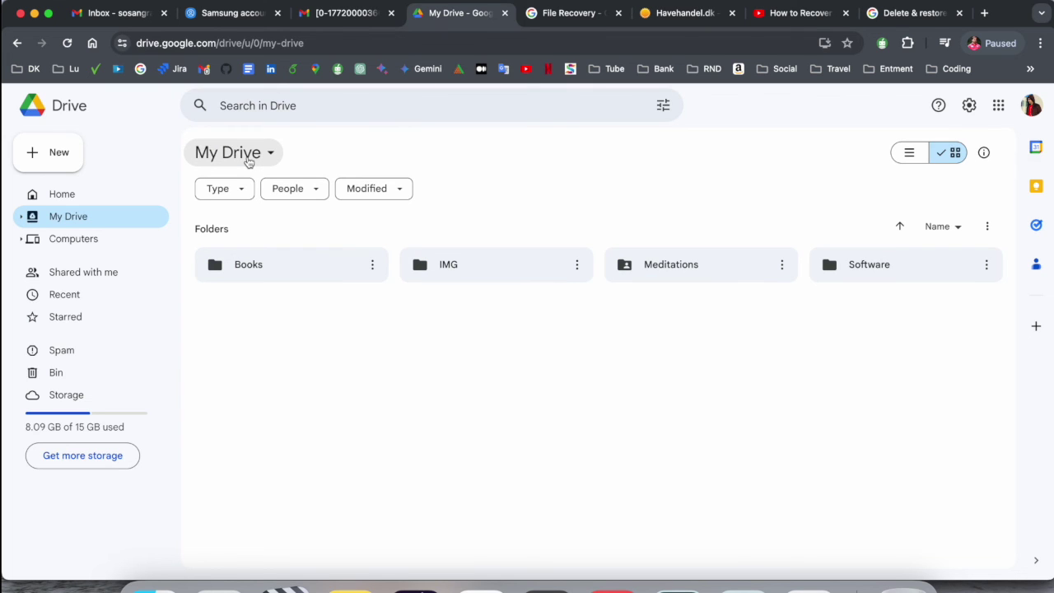